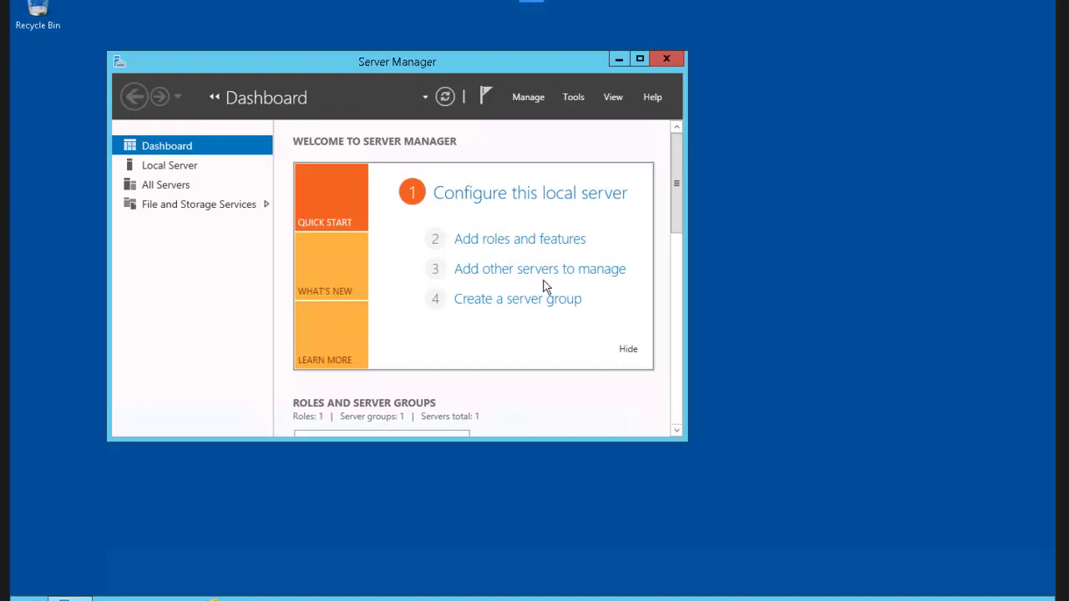
Launch Computer Management from Server Manager's Tools menu
{"action": "left_click", "coordinate": [572, 97]}
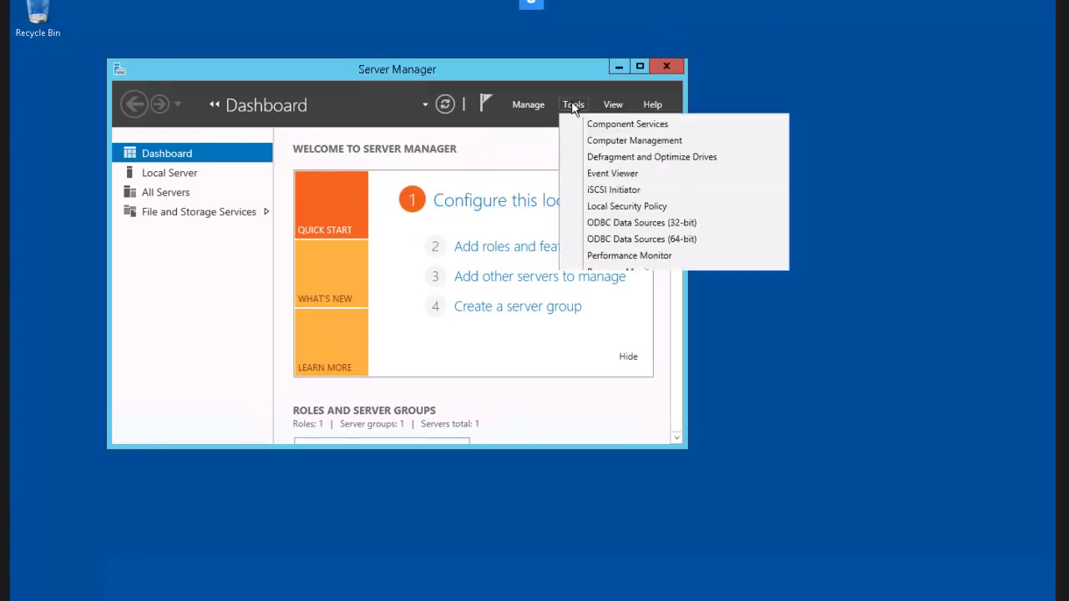
{"action": "left_click", "coordinate": [623, 144]}
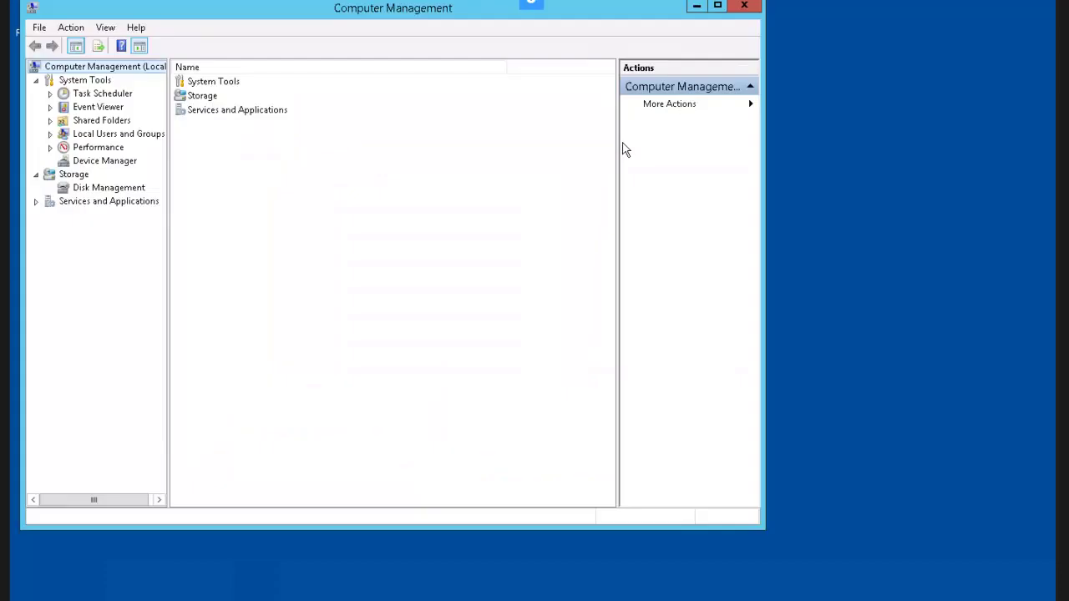
Open Disk Management and accept initializing the new 10 GB and 15 GB disks
{"action": "left_click", "coordinate": [121, 190]}
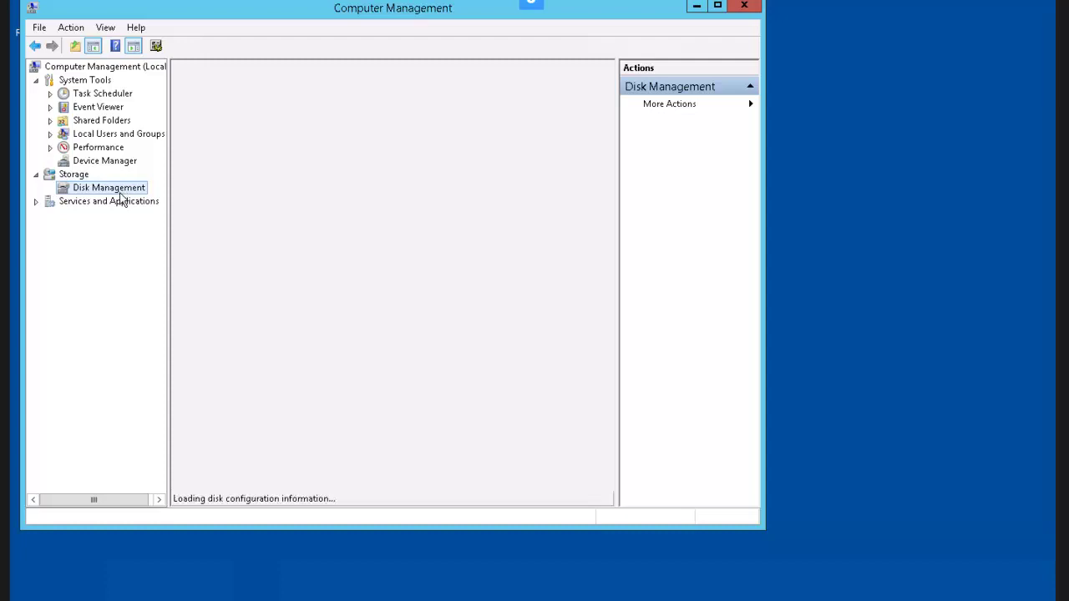
{"action": "key", "text": "Return"}
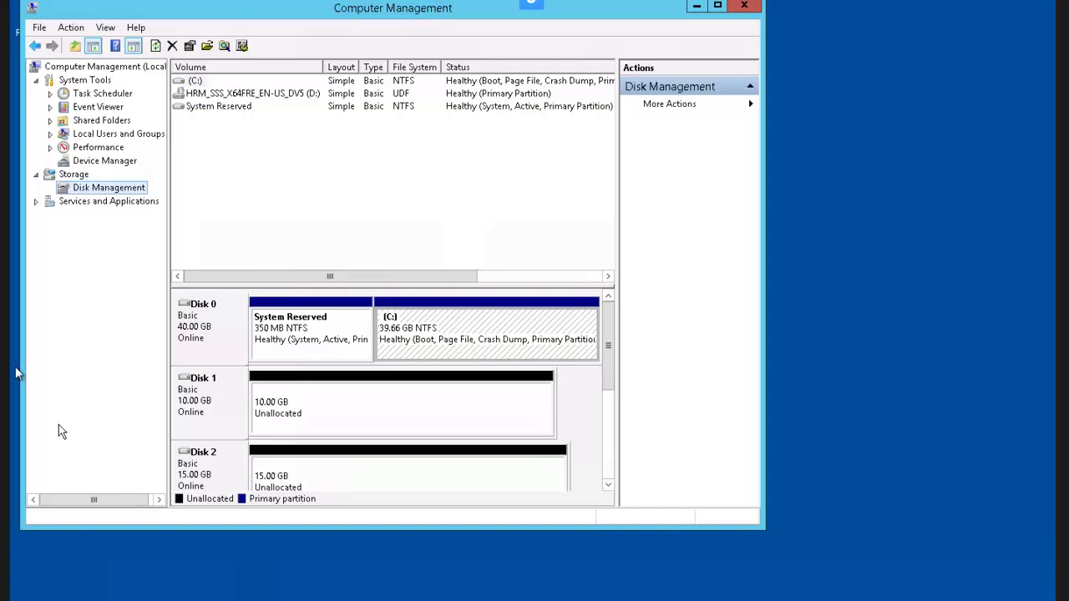
Convert Disk 1 from a basic disk to a dynamic disk
{"action": "right_click", "coordinate": [211, 415]}
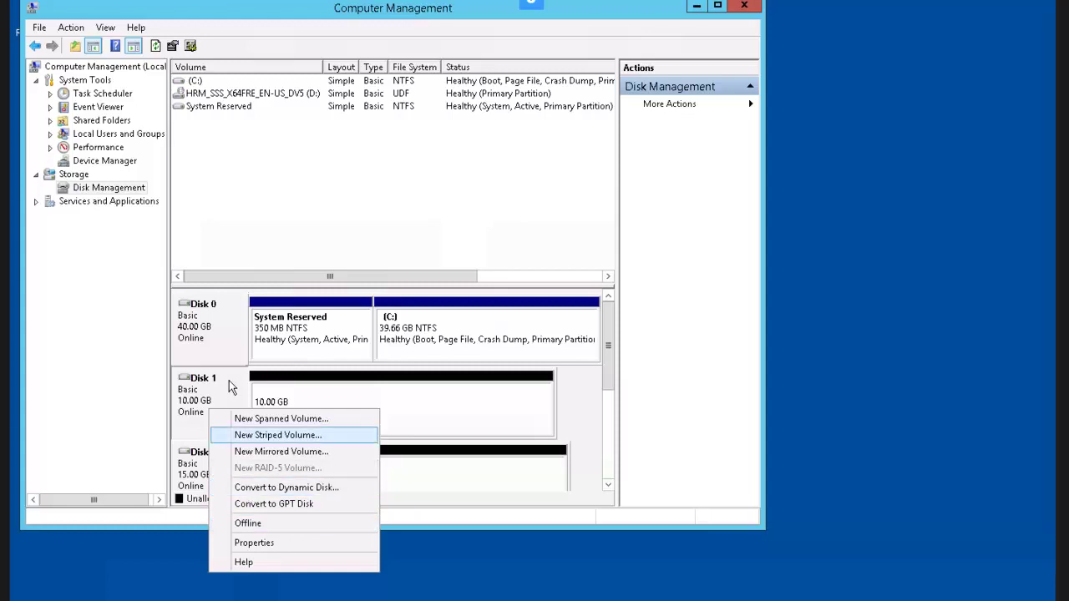
{"action": "key", "text": "Escape"}
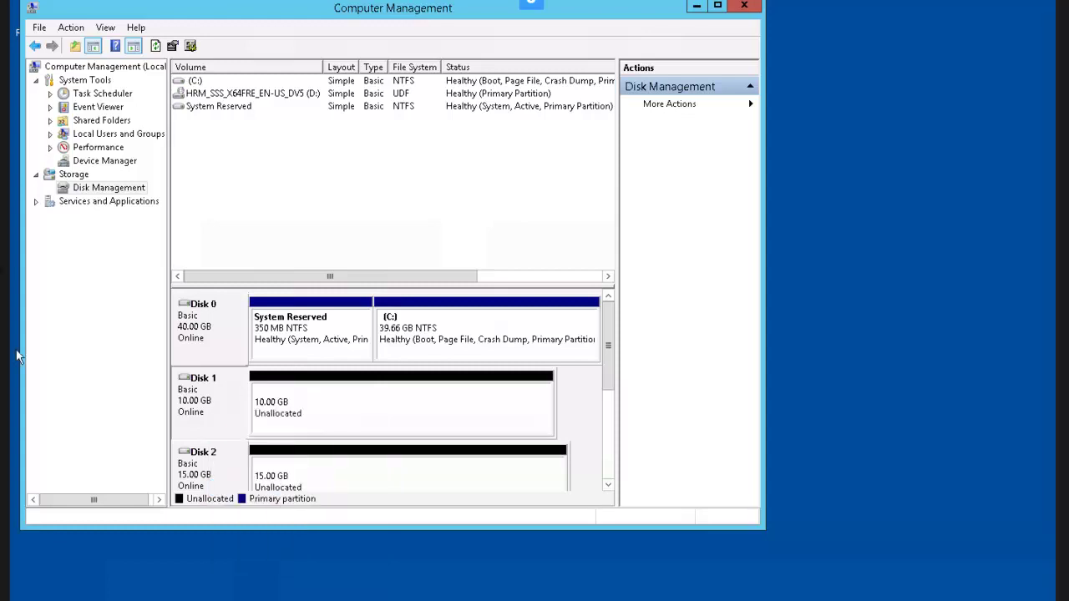
{"action": "right_click", "coordinate": [223, 409]}
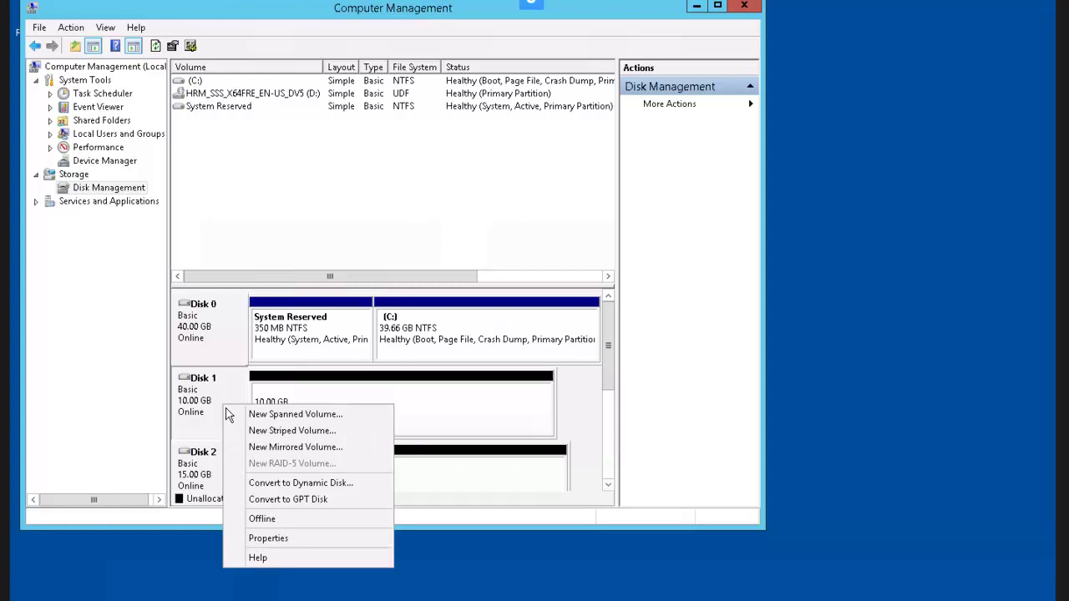
{"action": "left_click", "coordinate": [368, 486]}
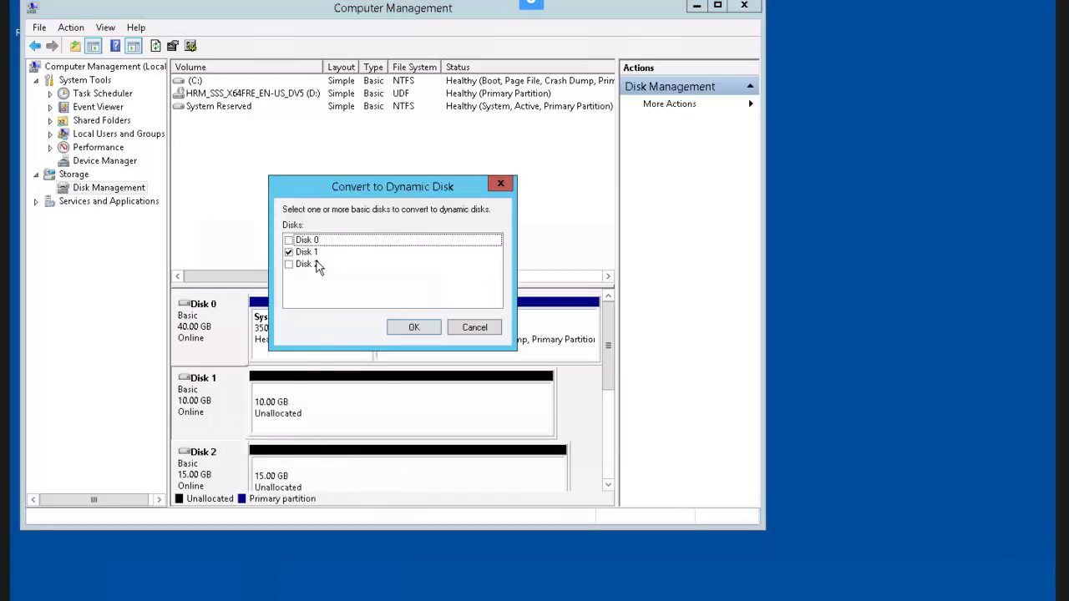
{"action": "left_click", "coordinate": [423, 328]}
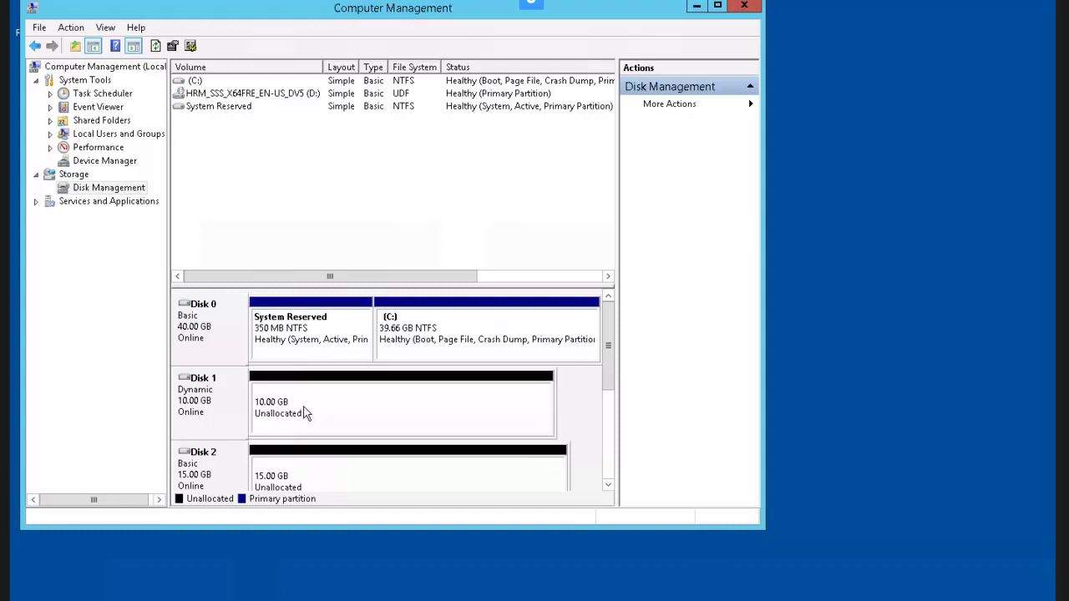
Create a 5000 MB NTFS simple volume 'New Volume' as drive E on Disk 1
{"action": "right_click", "coordinate": [363, 407]}
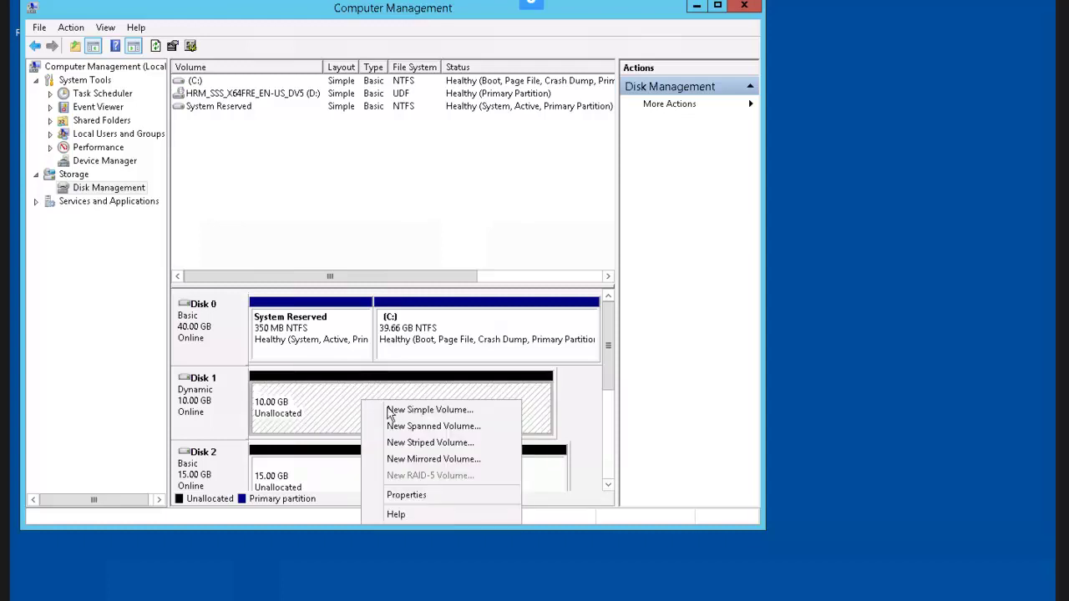
{"action": "left_click", "coordinate": [445, 415]}
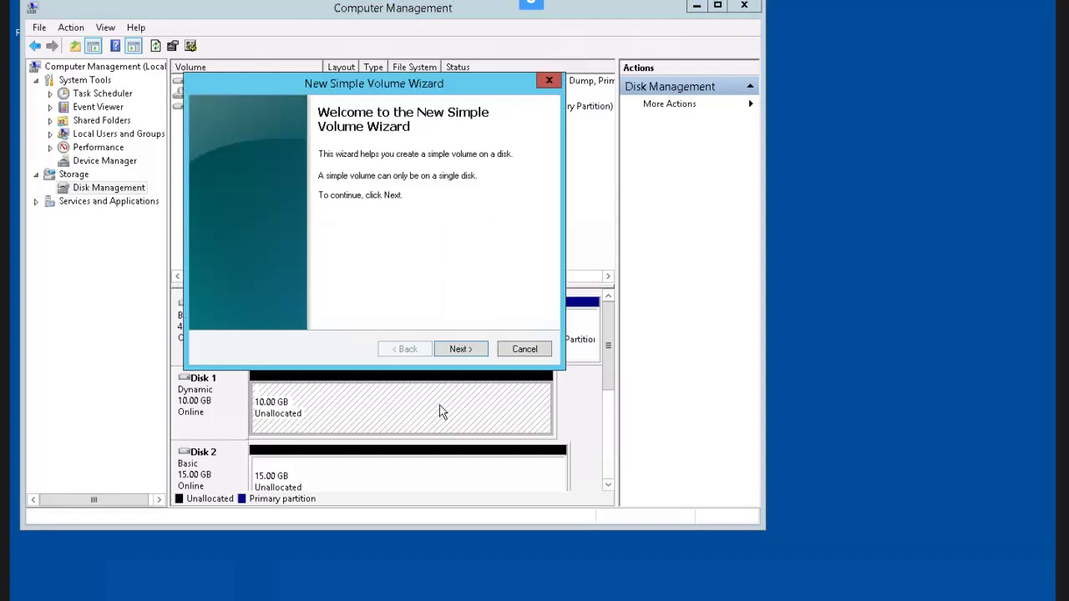
{"action": "left_click", "coordinate": [459, 349]}
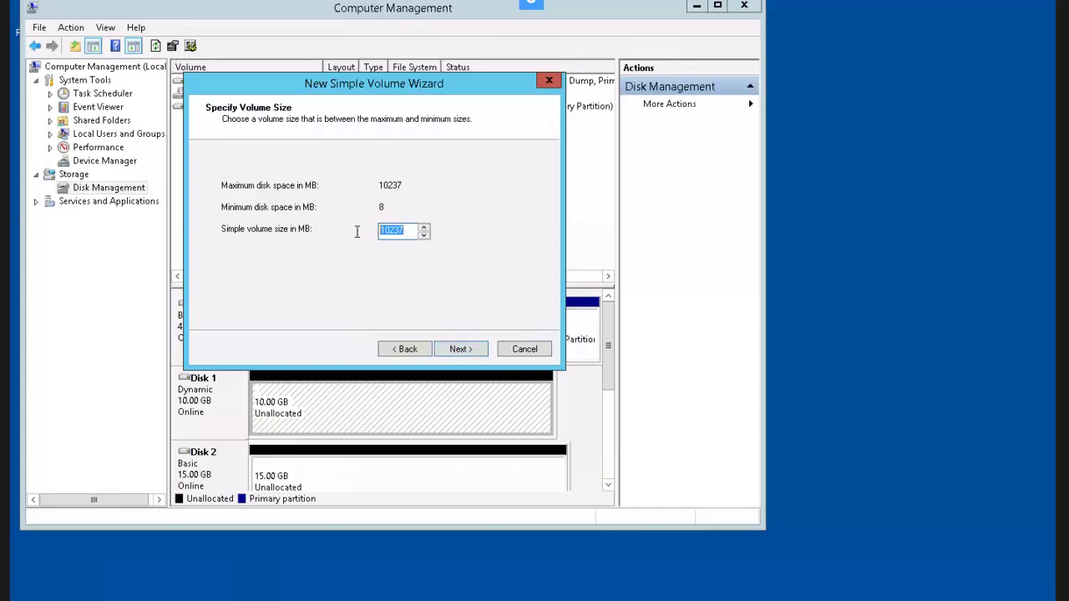
{"action": "type", "text": "5000"}
{"action": "left_click", "coordinate": [466, 350]}
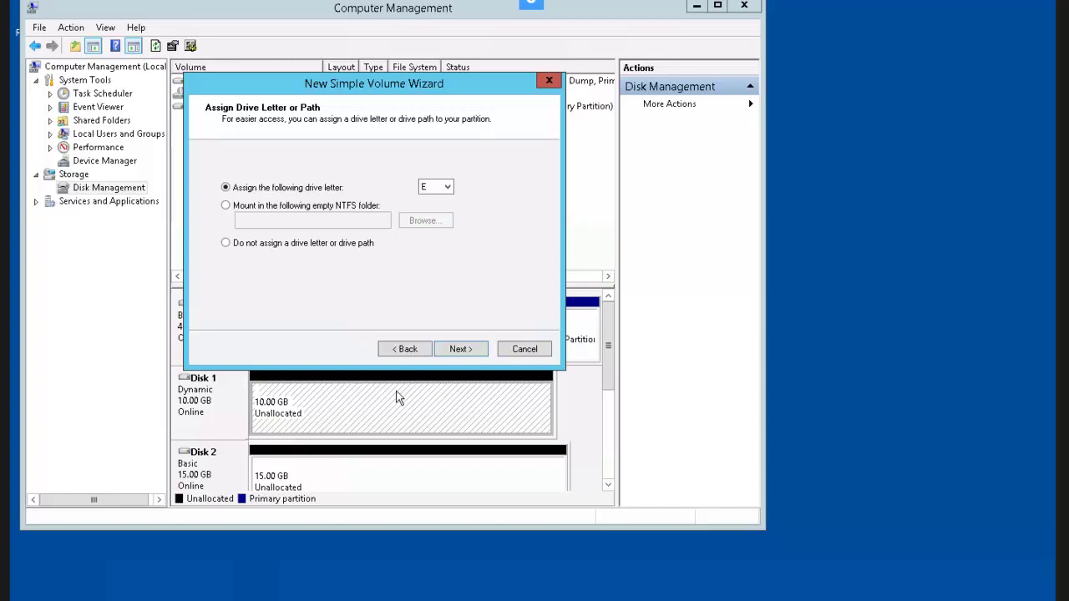
{"action": "left_click", "coordinate": [461, 352]}
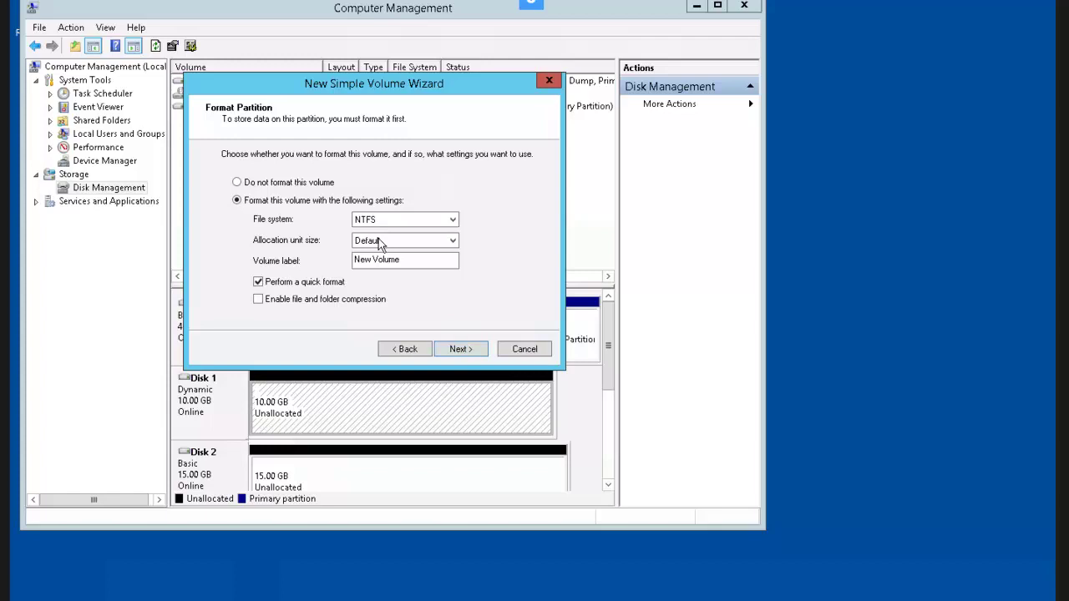
{"action": "left_click", "coordinate": [461, 349]}
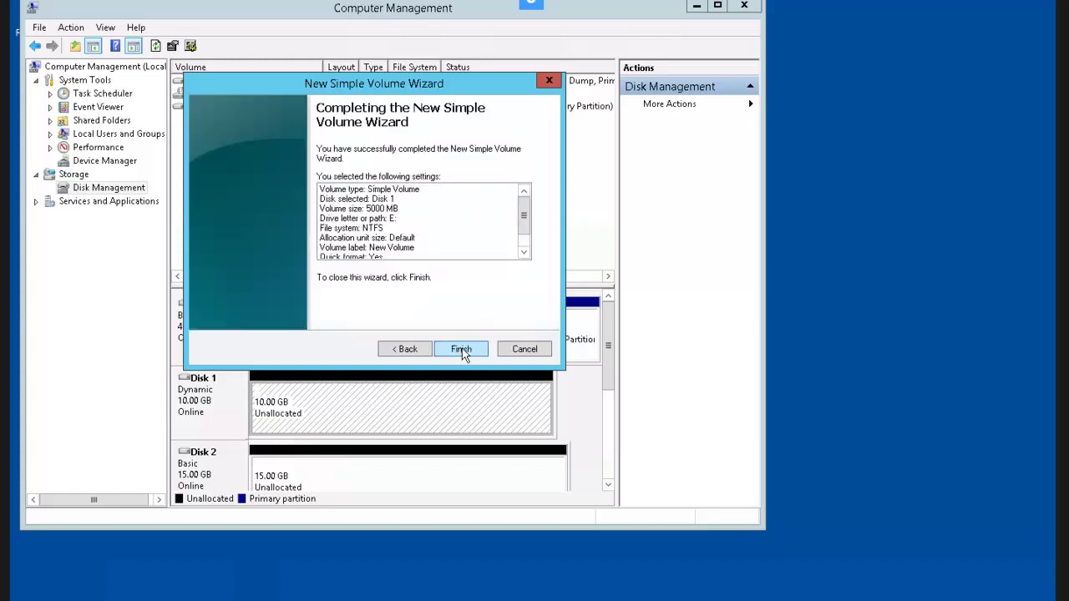
{"action": "left_click", "coordinate": [462, 350]}
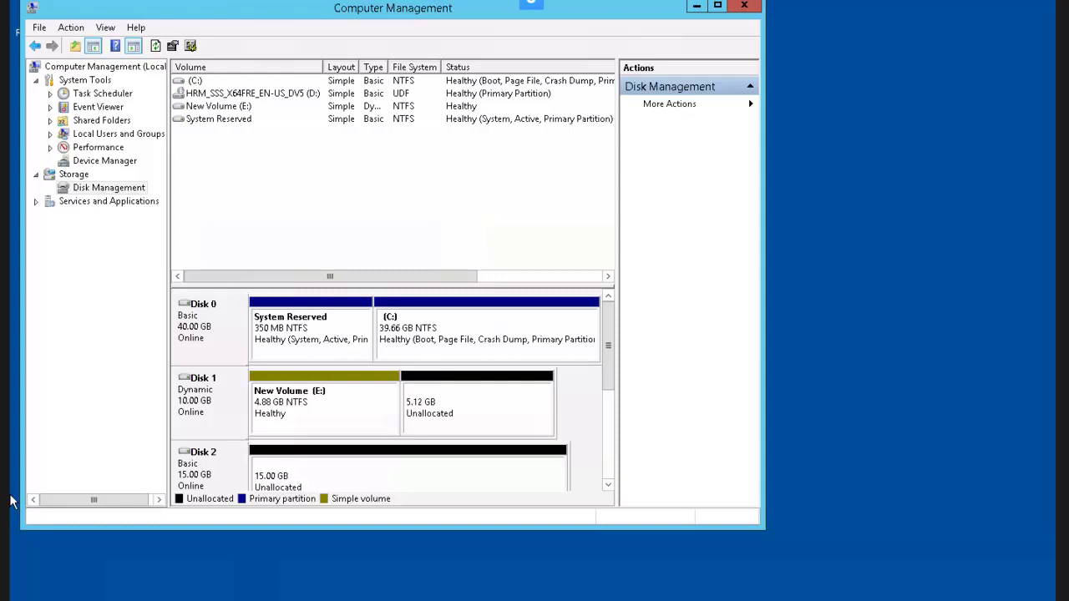
{"action": "right_click", "coordinate": [227, 408]}
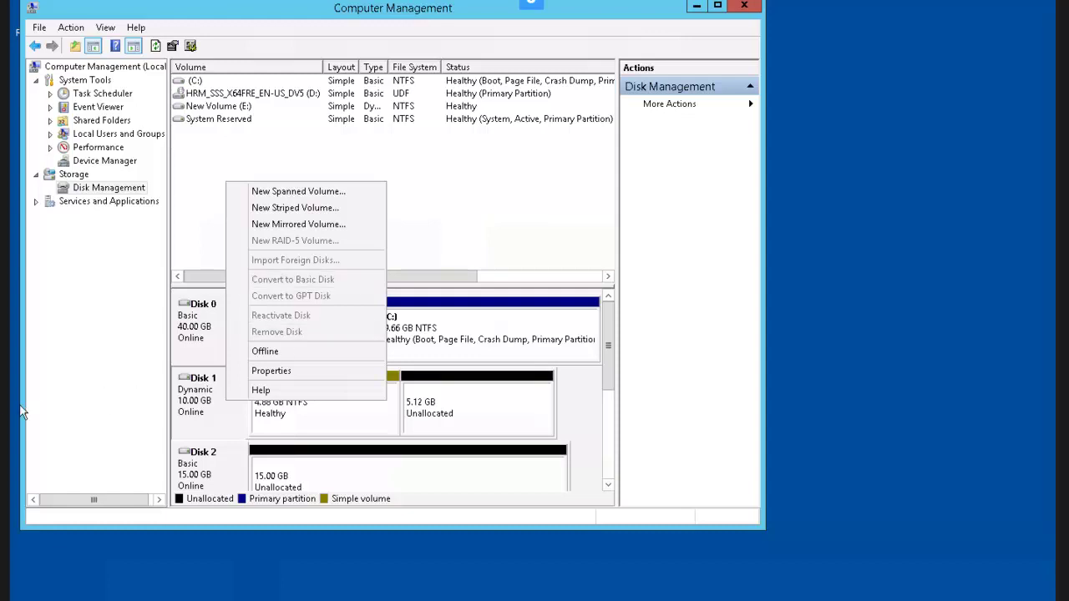
{"action": "left_click", "coordinate": [350, 420]}
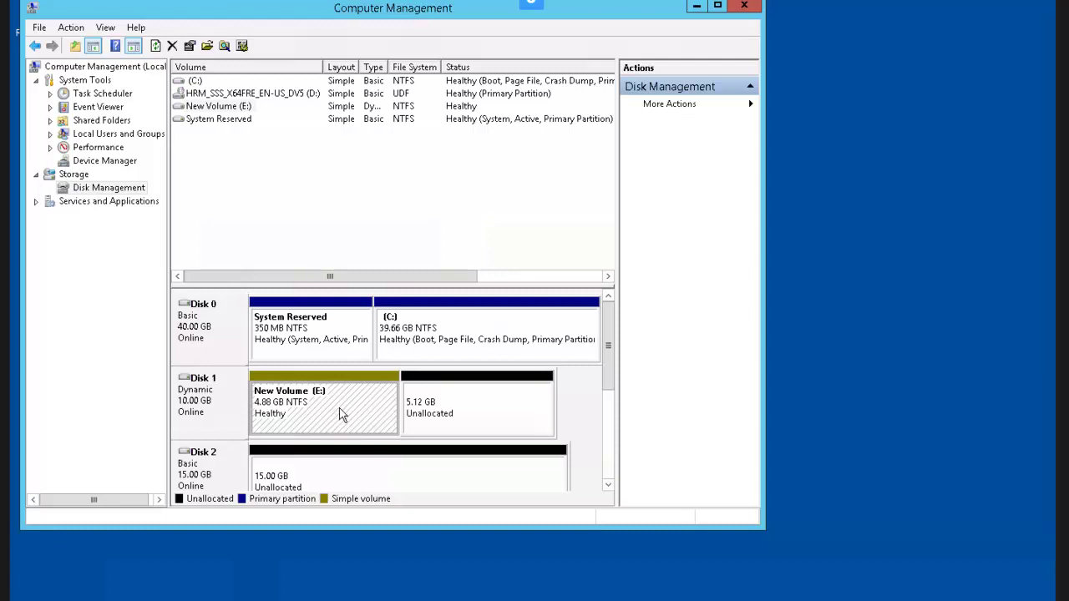
Delete New Volume (E:), leaving Disk 1's 10.00 GB unallocated
{"action": "right_click", "coordinate": [341, 415]}
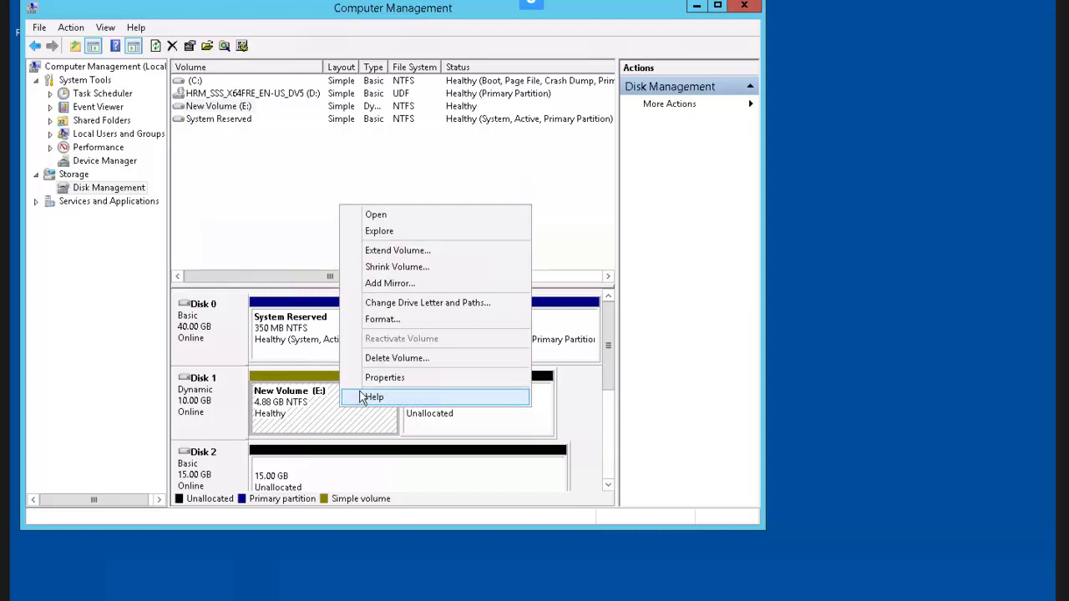
{"action": "left_click", "coordinate": [431, 360]}
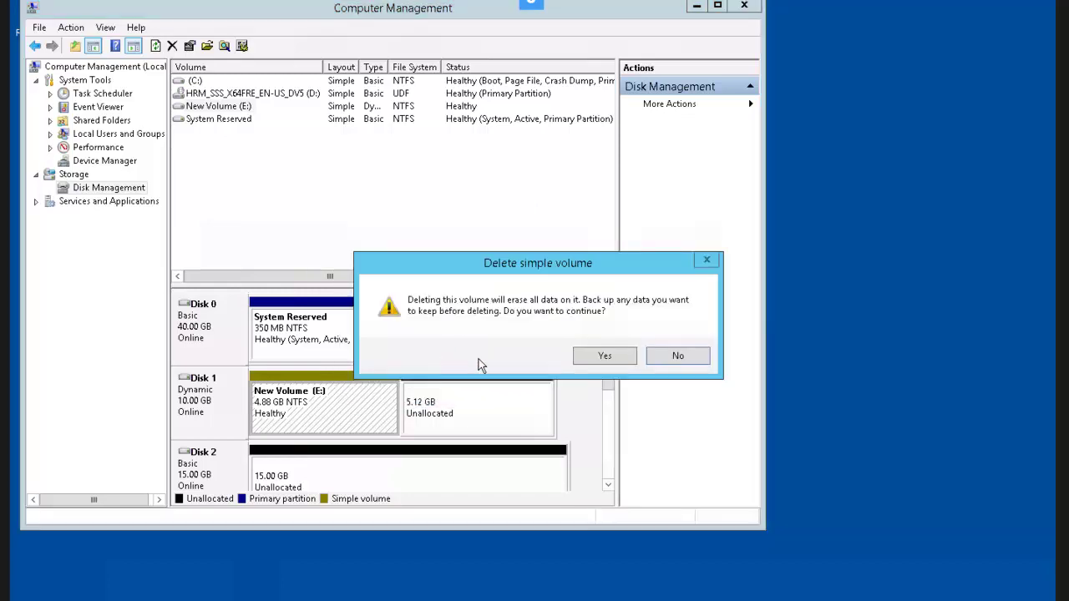
{"action": "left_click", "coordinate": [601, 355]}
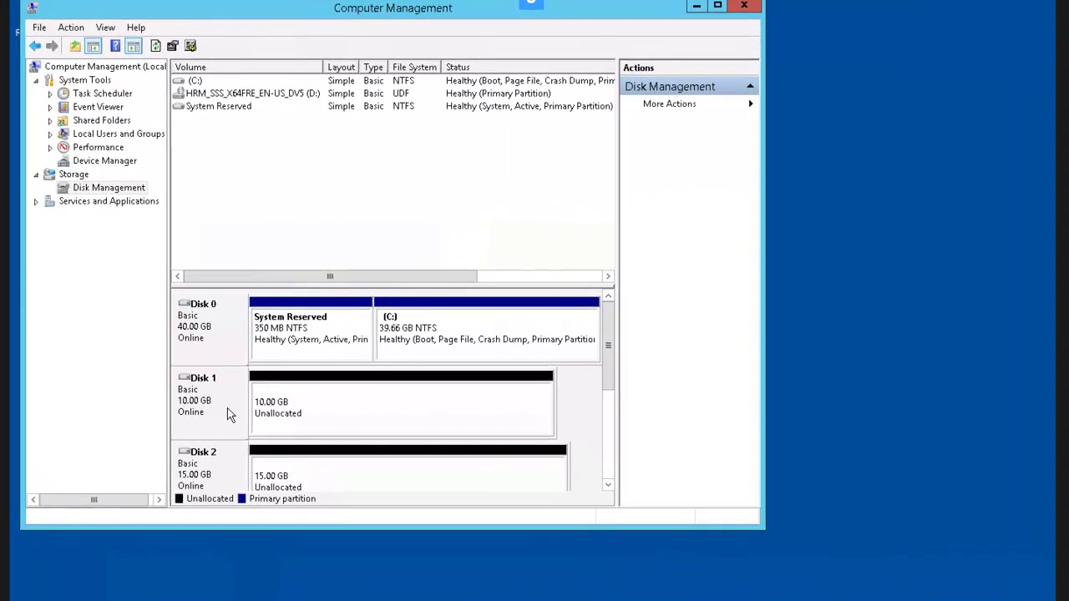
Convert Disk 1 to a dynamic disk again
{"action": "right_click", "coordinate": [230, 415]}
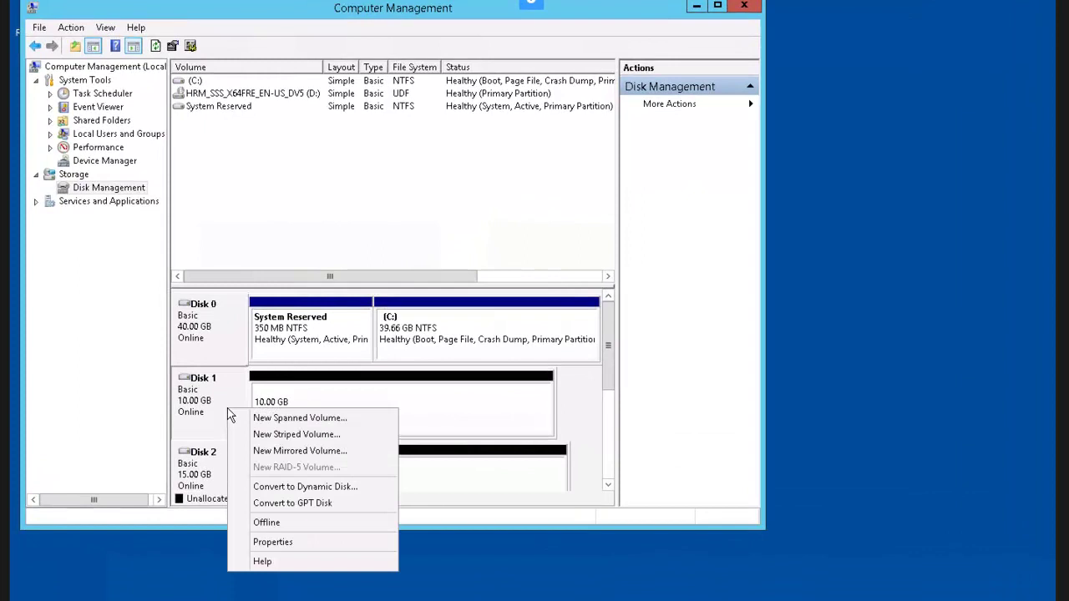
{"action": "left_click", "coordinate": [318, 488]}
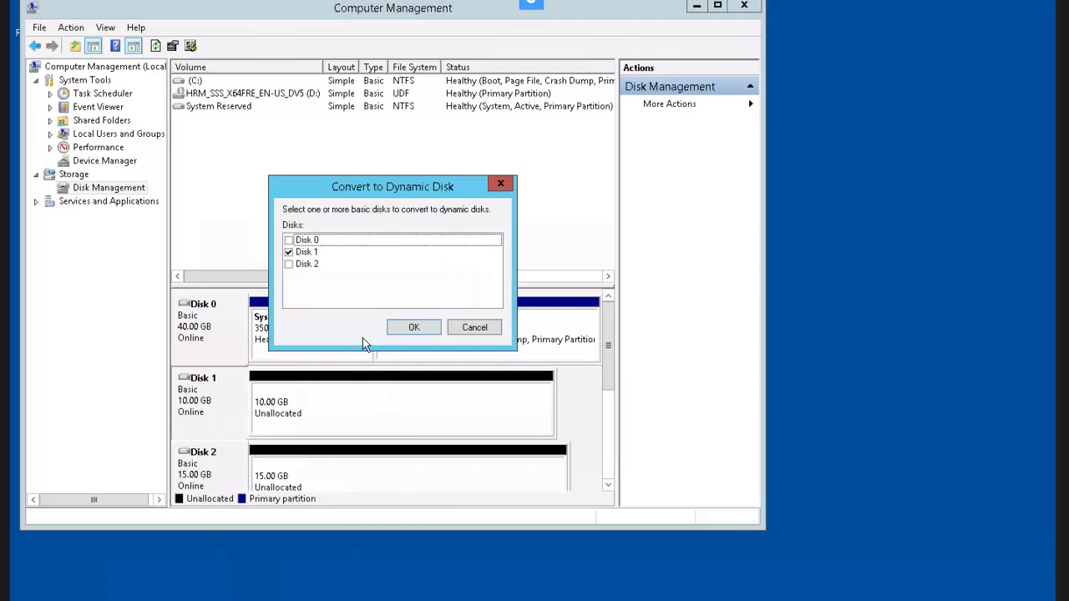
{"action": "left_click", "coordinate": [400, 331]}
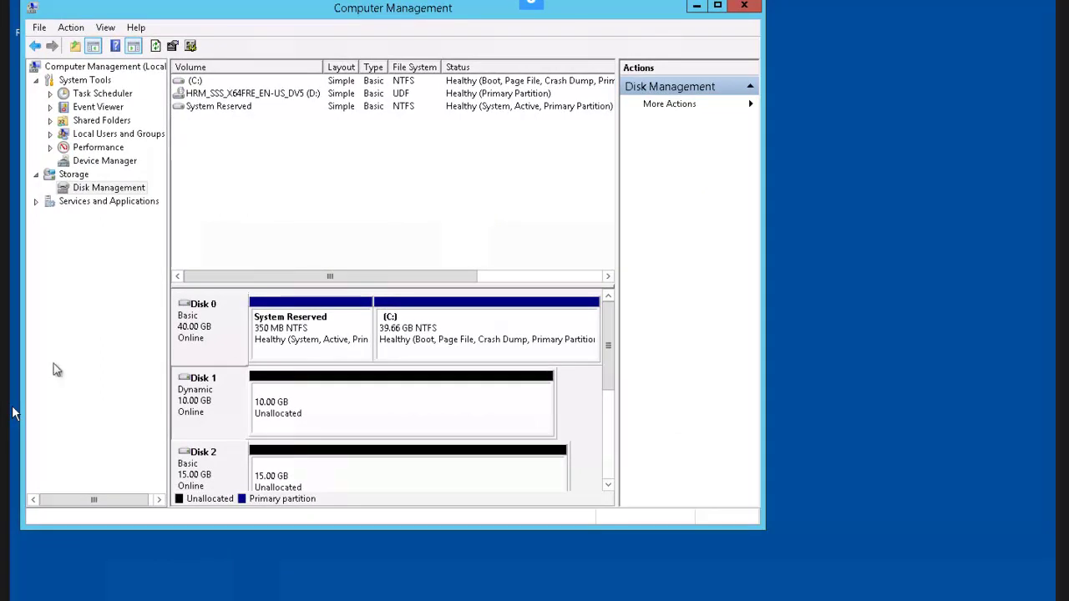
Convert Disk 1 to the GPT partition style
{"action": "right_click", "coordinate": [228, 398]}
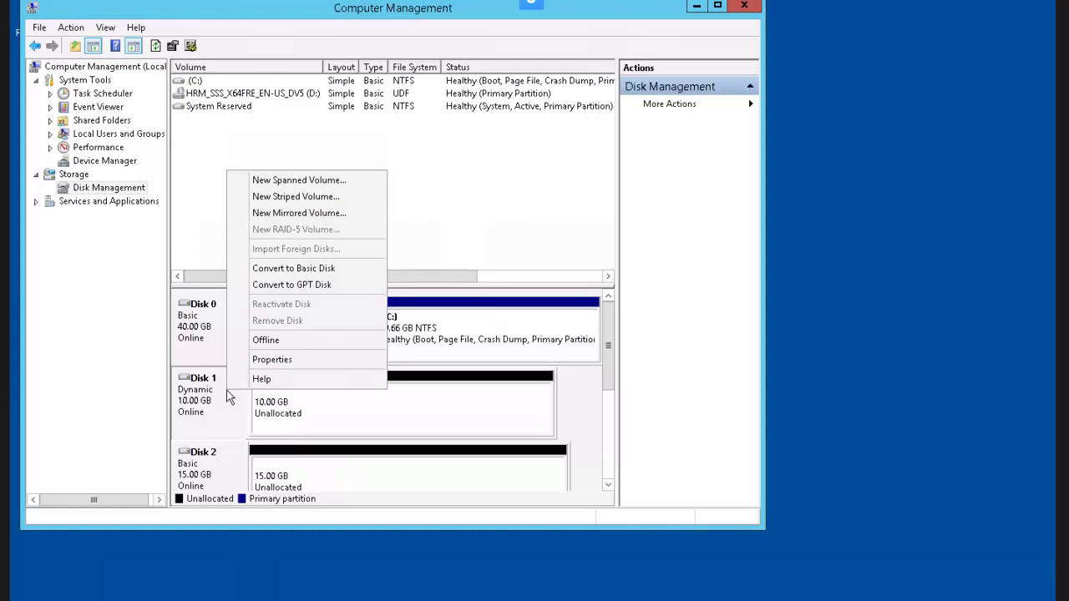
{"action": "left_click", "coordinate": [336, 285]}
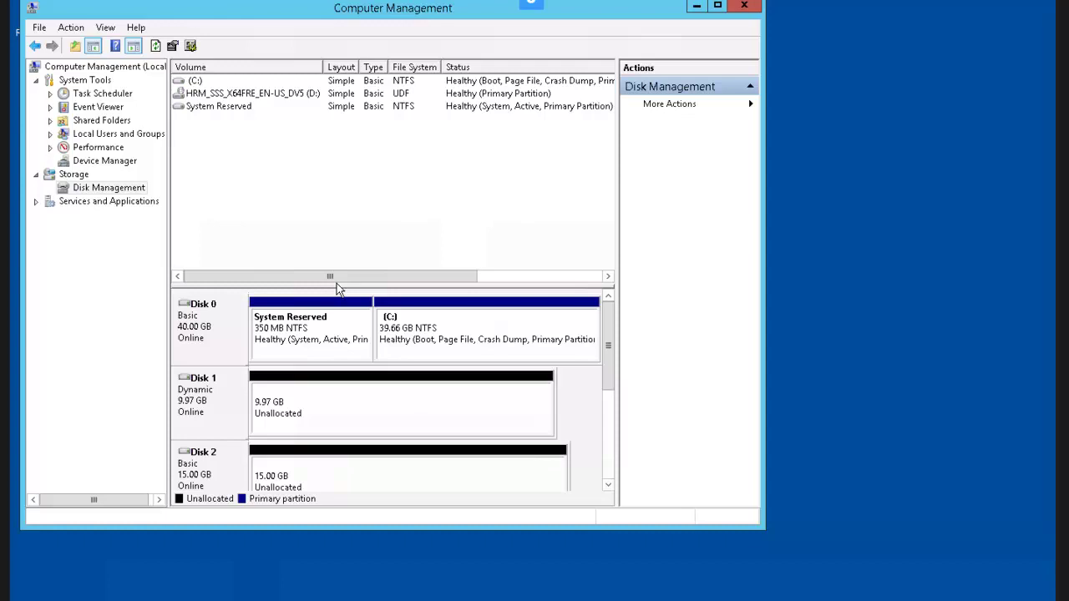
Convert Disk 1 back to the MBR partition style
{"action": "right_click", "coordinate": [224, 414]}
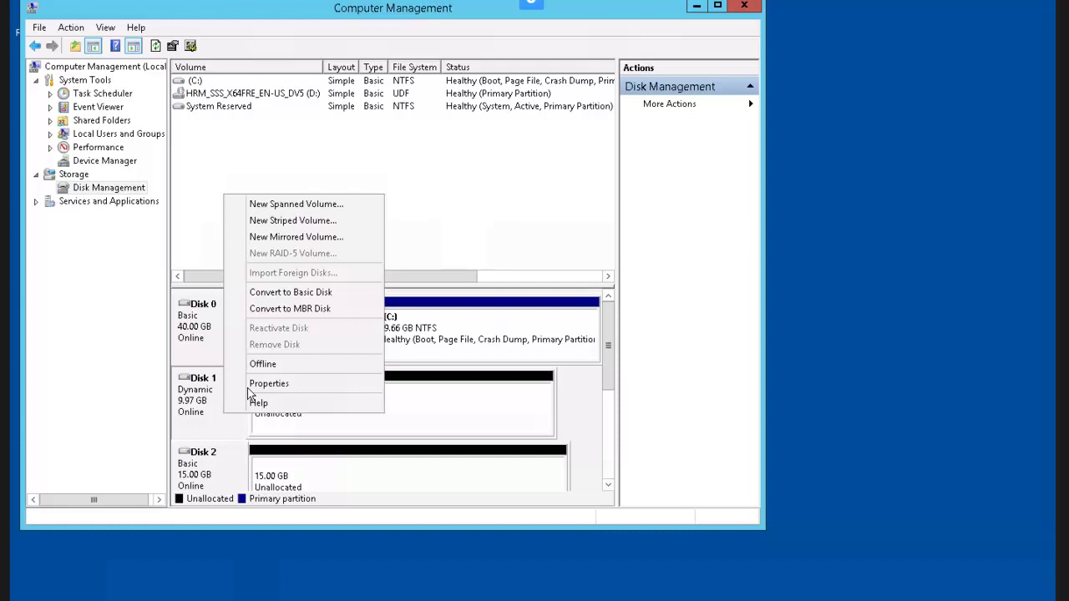
{"action": "left_click", "coordinate": [344, 308]}
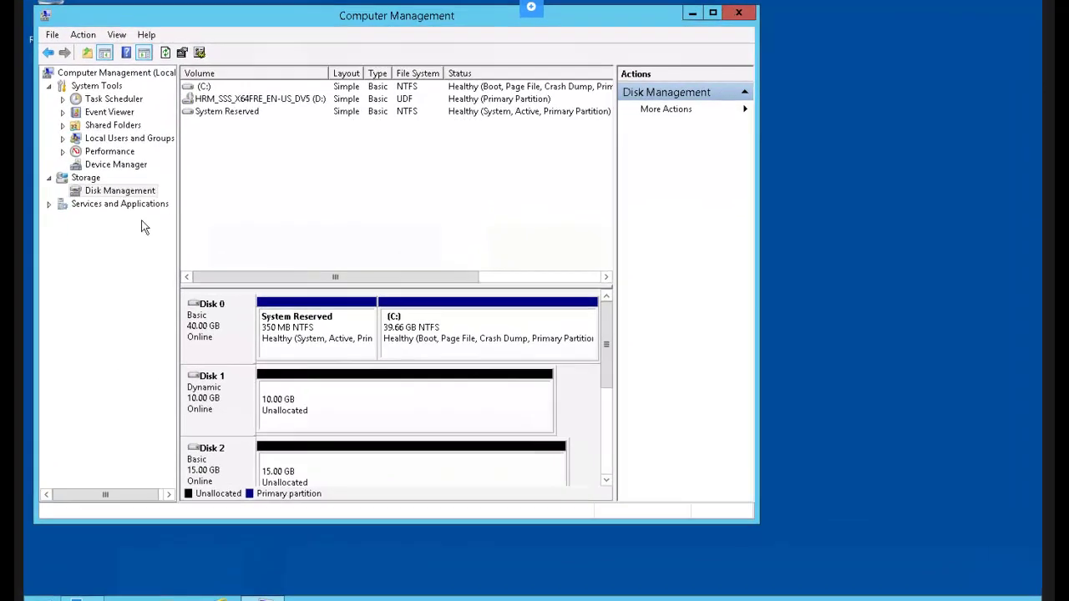
Create and attach a 2048 MB fixed-size VHD at c:\plab
{"action": "right_click", "coordinate": [176, 206]}
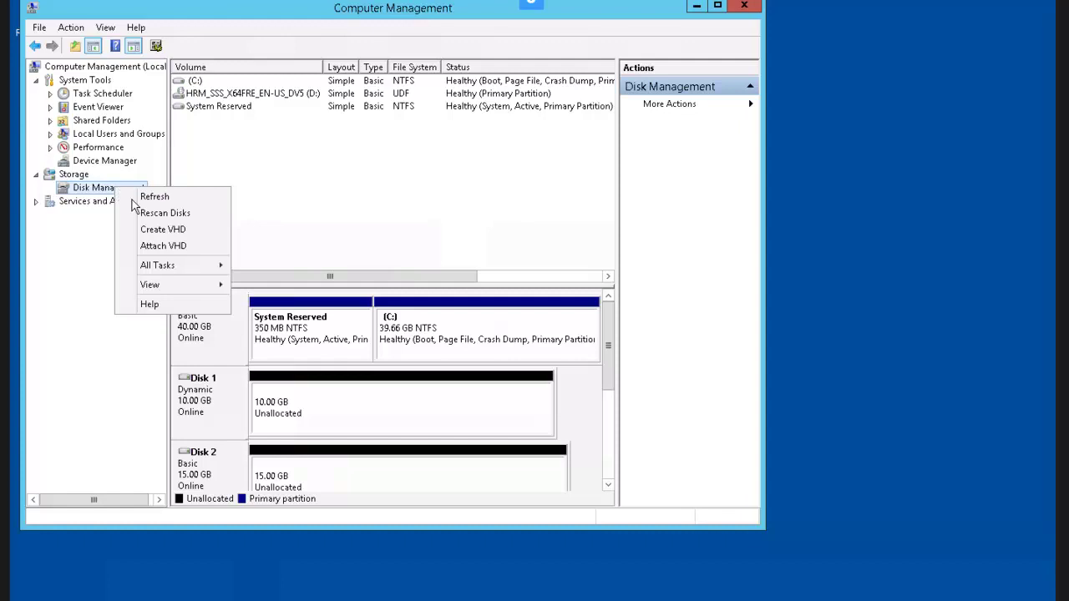
{"action": "left_click", "coordinate": [208, 235]}
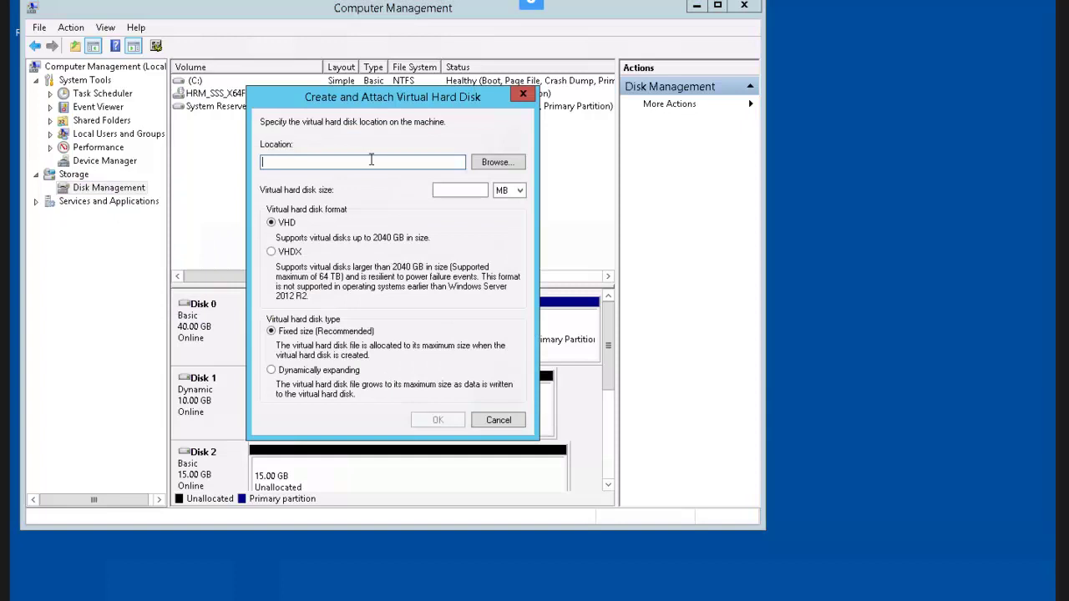
{"action": "type", "text": "c:\\plab"}
{"action": "left_click", "coordinate": [468, 187]}
{"action": "type", "text": "2048"}
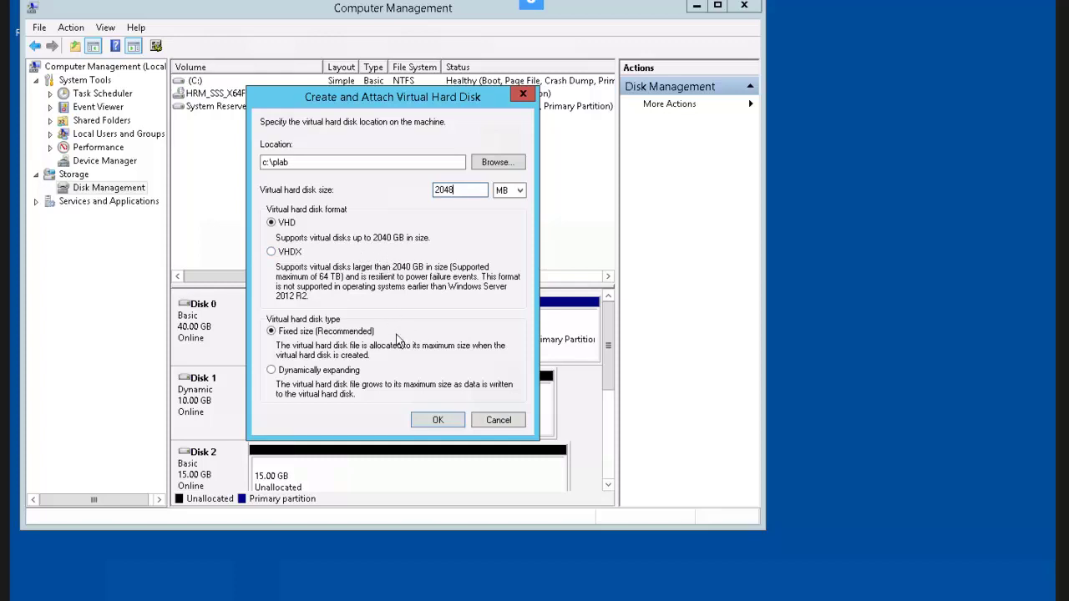
{"action": "left_click", "coordinate": [441, 419]}
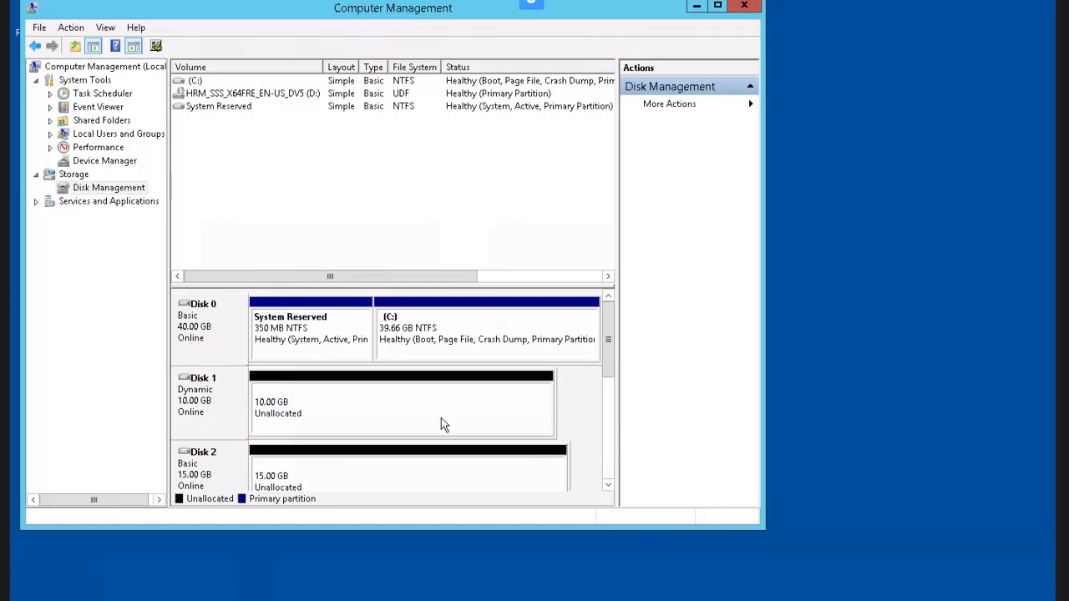
Initialize the new 2.00 GB Disk 4 with the MBR partition style
{"action": "left_click_drag", "start_coordinate": [610, 355], "coordinate": [612, 426]}
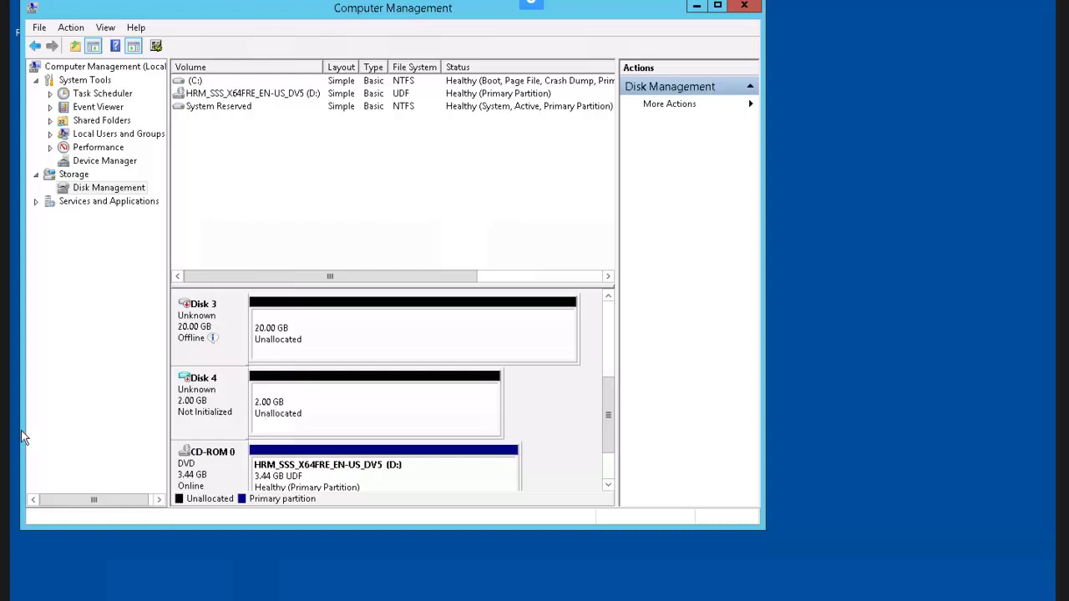
{"action": "right_click", "coordinate": [220, 425]}
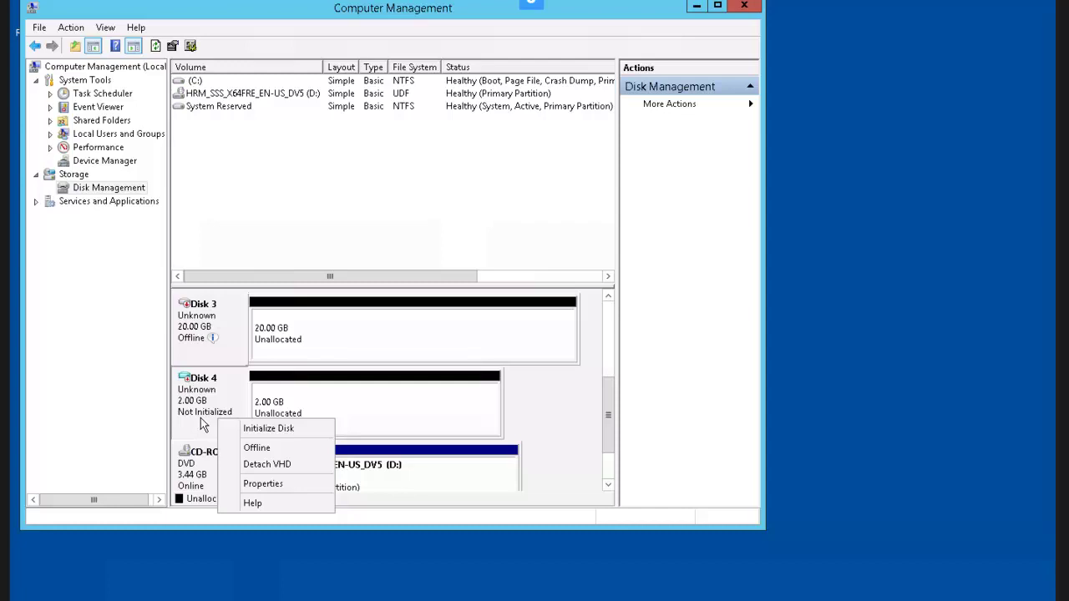
{"action": "left_click", "coordinate": [320, 429]}
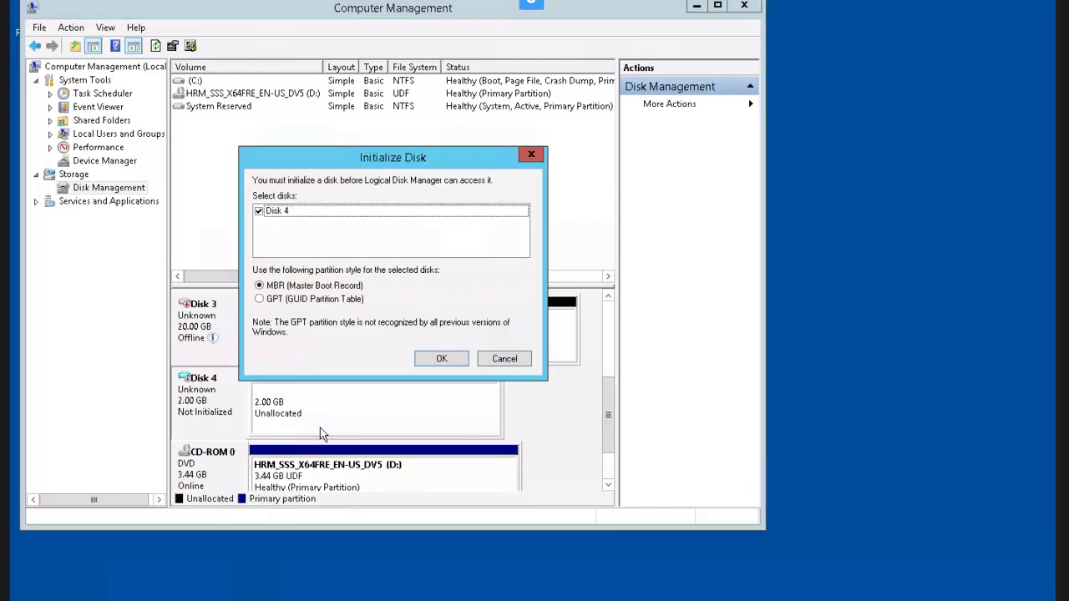
{"action": "left_click", "coordinate": [443, 359]}
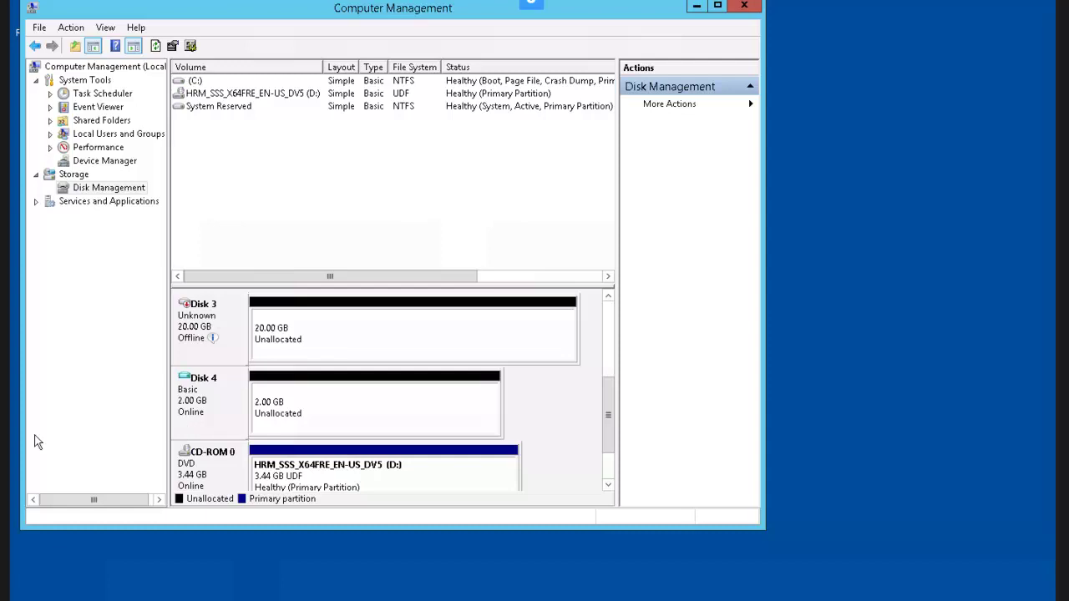
Detach the c:\plab.vhd virtual disk (Disk 4) from Disk Management
{"action": "right_click", "coordinate": [223, 419]}
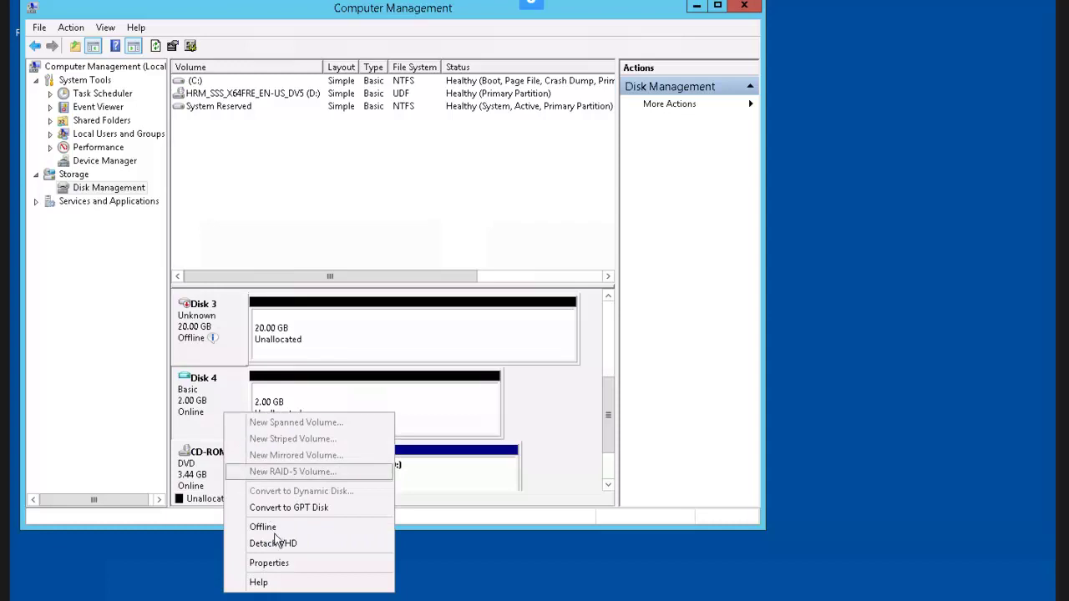
{"action": "left_click", "coordinate": [301, 542]}
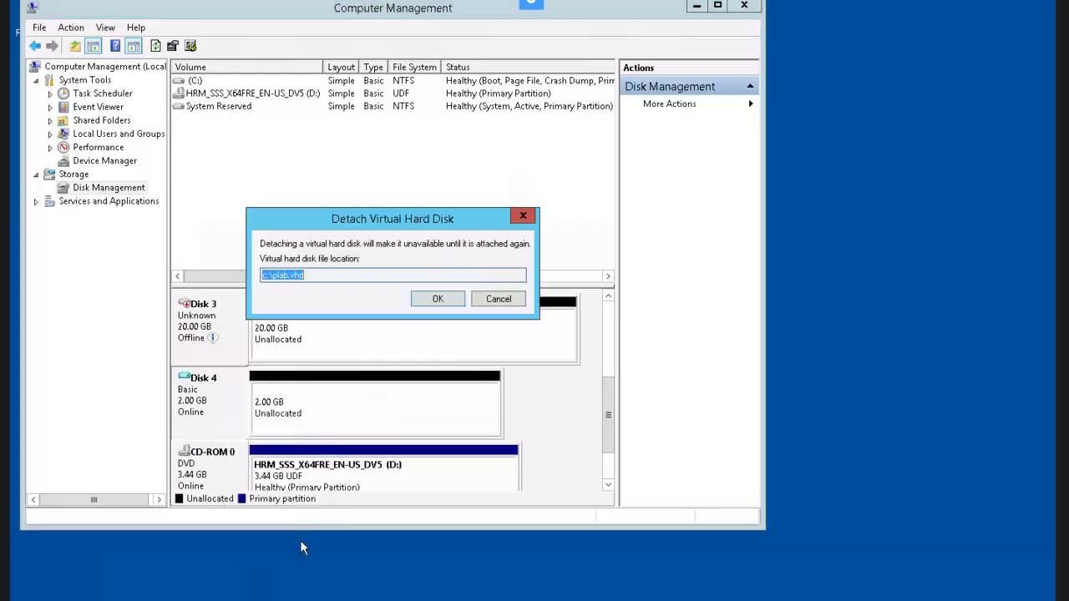
{"action": "left_click", "coordinate": [433, 304]}
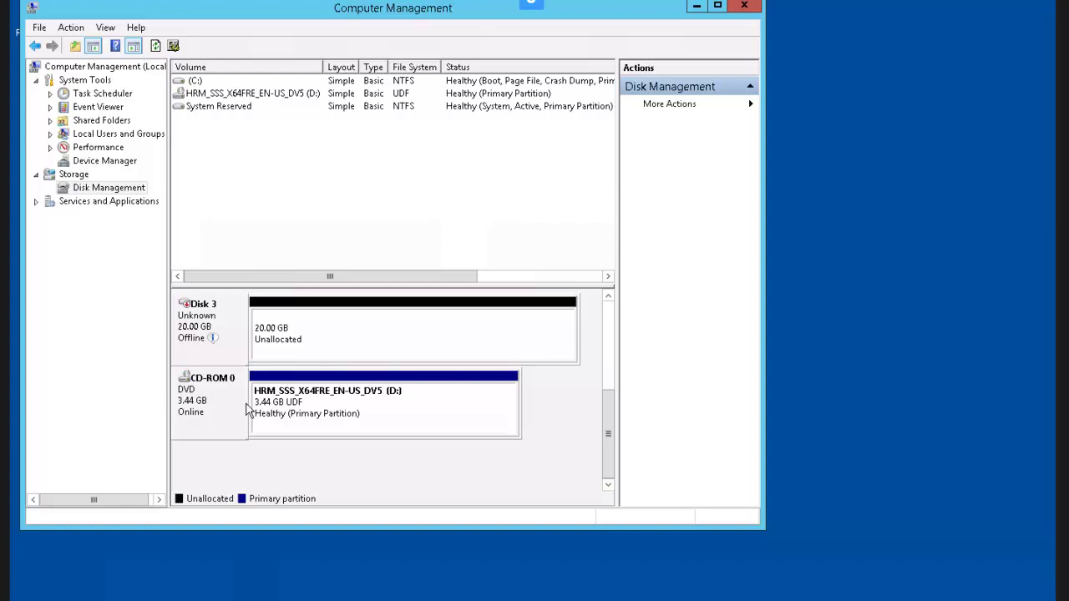
Attach the existing virtual disk file C:\plab.vhd via Attach VHD
{"action": "right_click", "coordinate": [116, 193]}
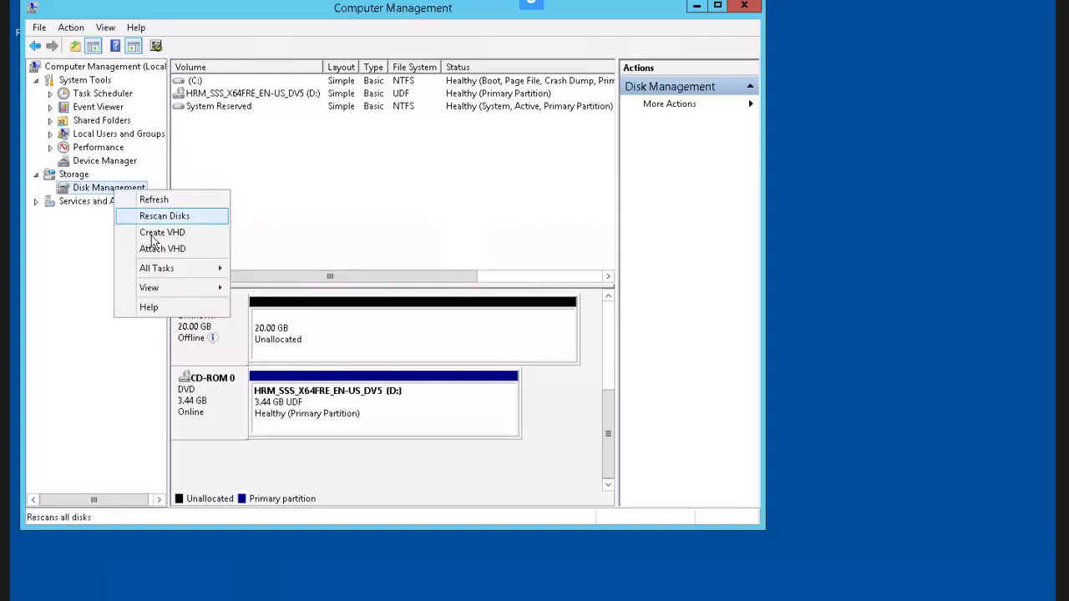
{"action": "left_click", "coordinate": [215, 252]}
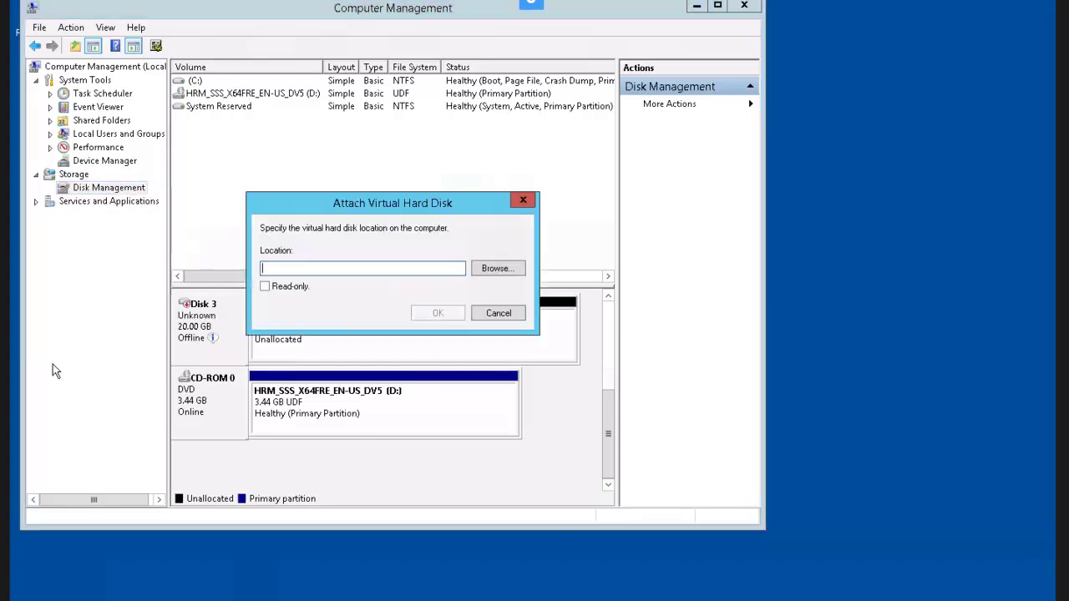
{"action": "left_click", "coordinate": [495, 269]}
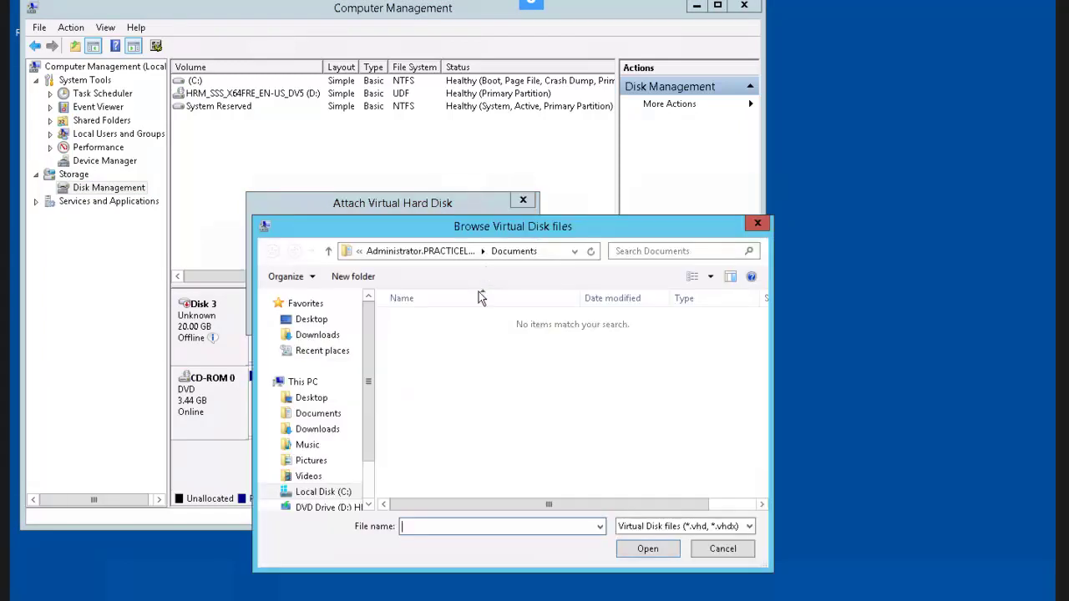
{"action": "left_click", "coordinate": [319, 494]}
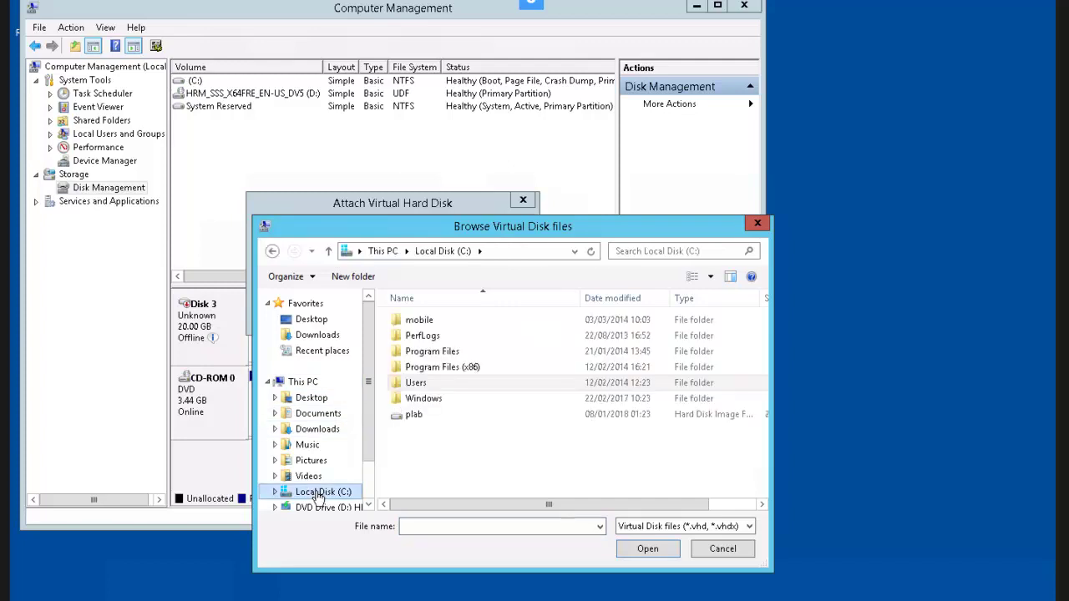
{"action": "left_click", "coordinate": [415, 415]}
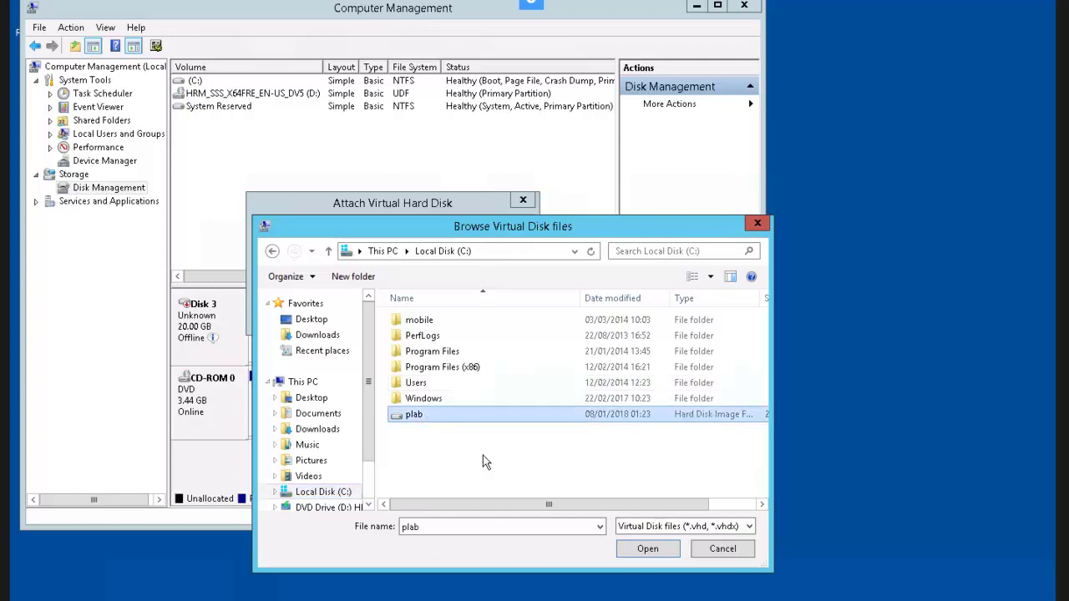
{"action": "left_click", "coordinate": [645, 548]}
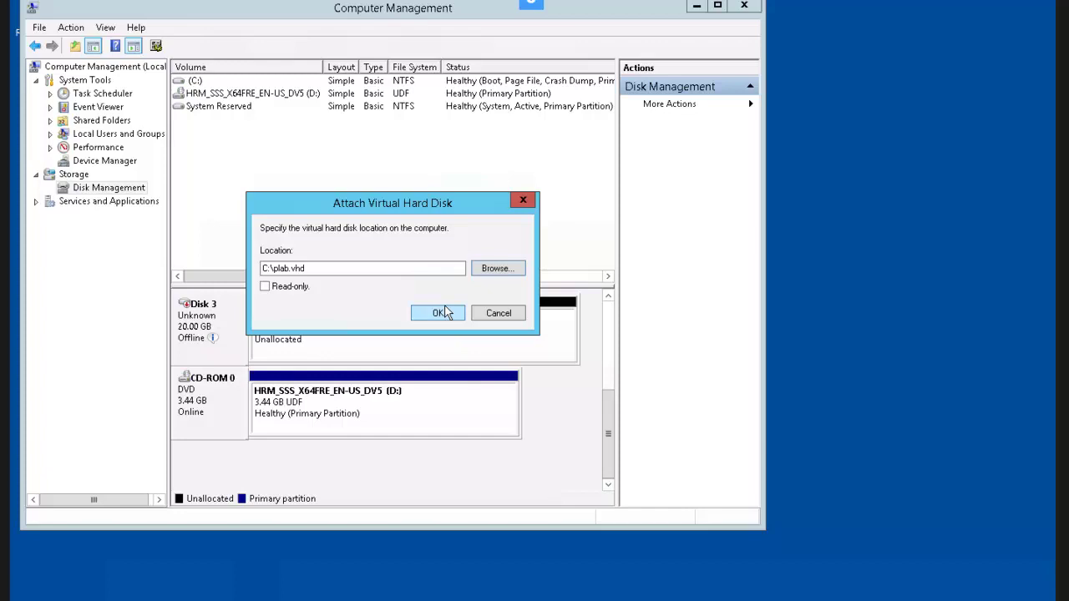
{"action": "left_click", "coordinate": [439, 314]}
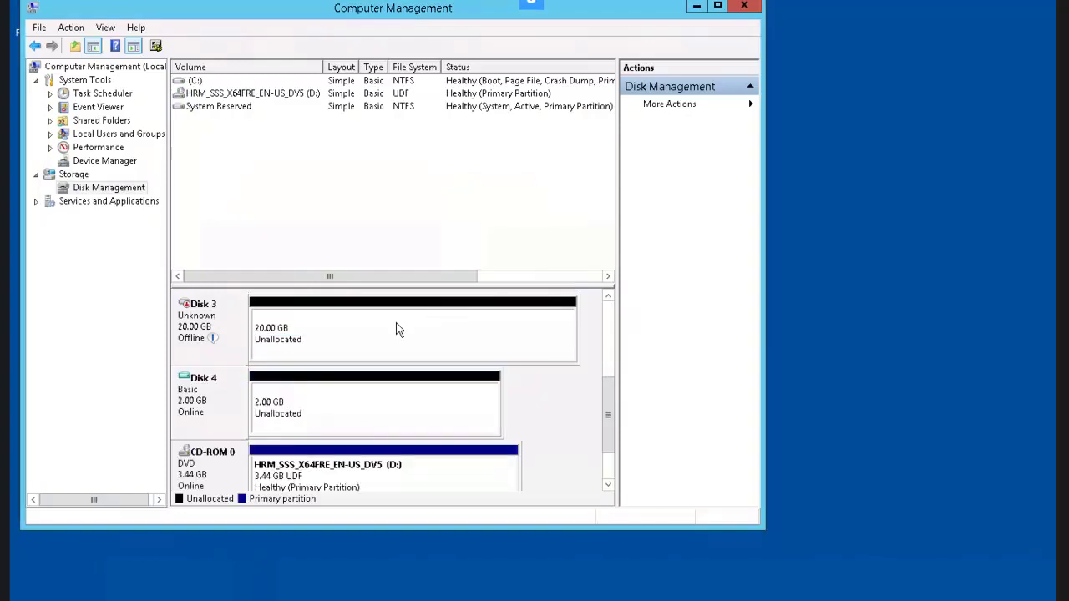